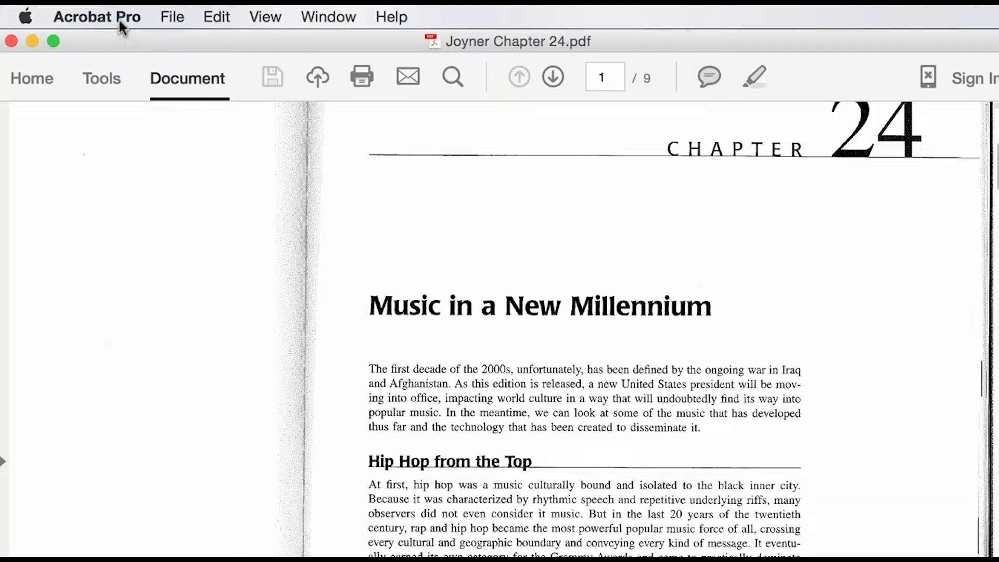
Try selecting part of the opening paragraph and the whole page to test for selectable text, and clear the selection
left_click(120, 21)
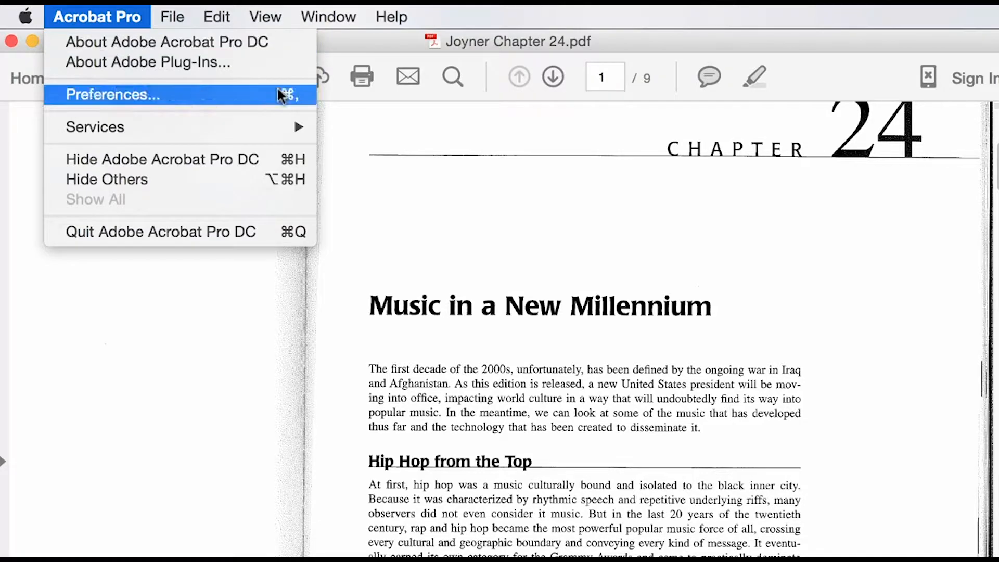
left_click(432, 292)
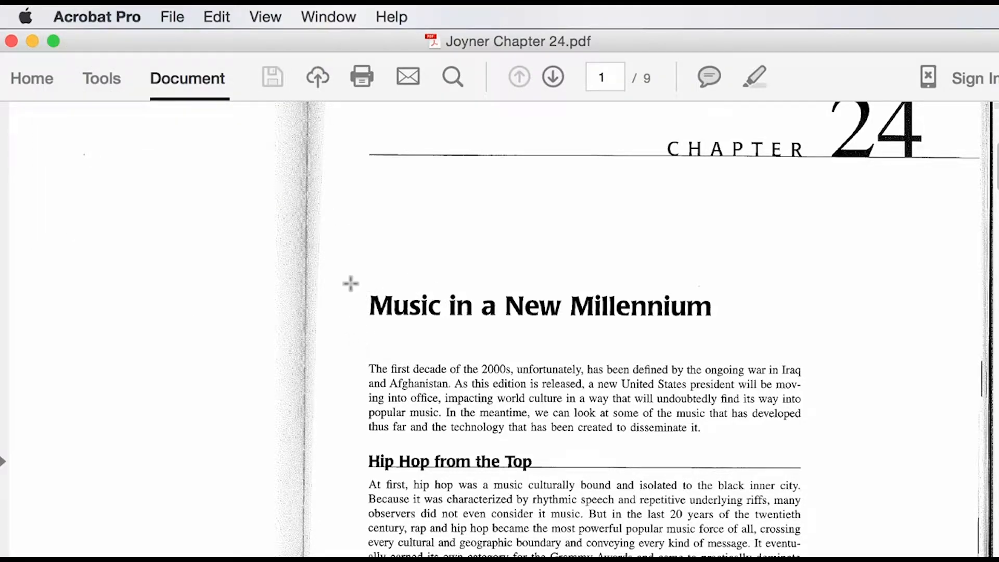
left_click_drag(367, 359, 585, 389)
key("super+a")
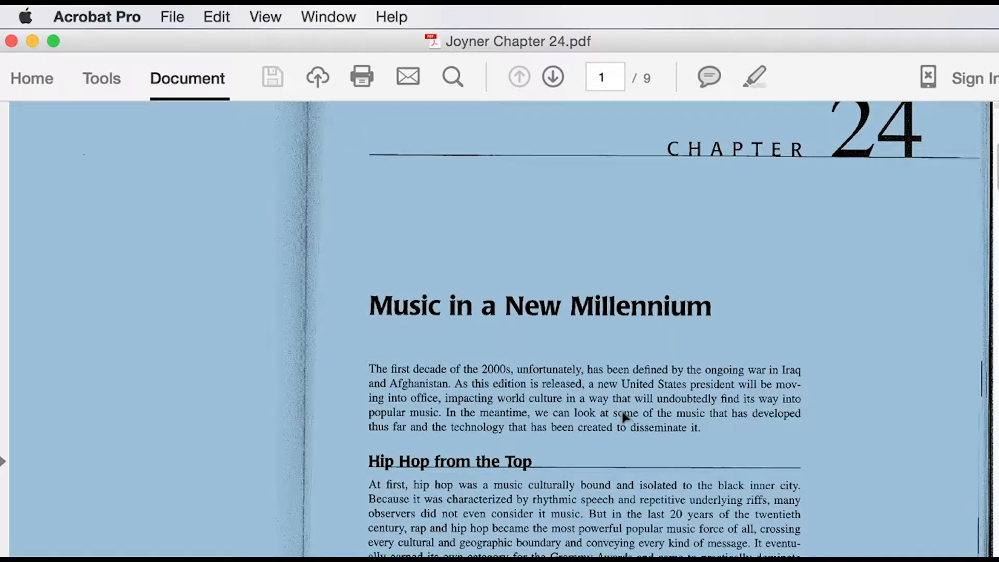
left_click(581, 252)
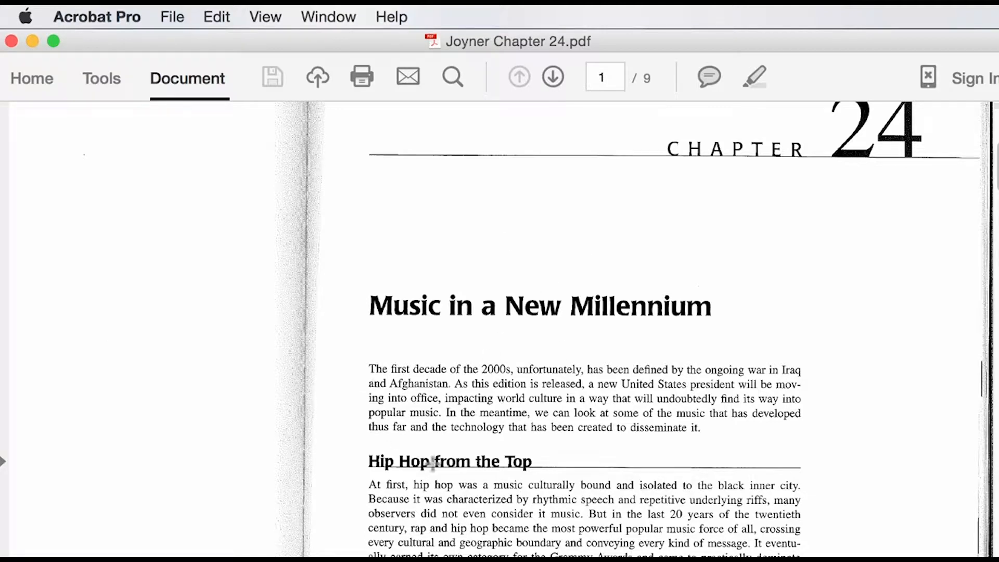
Find the Action Wizard by searching the tools for "action wizard" and open it
left_click(94, 88)
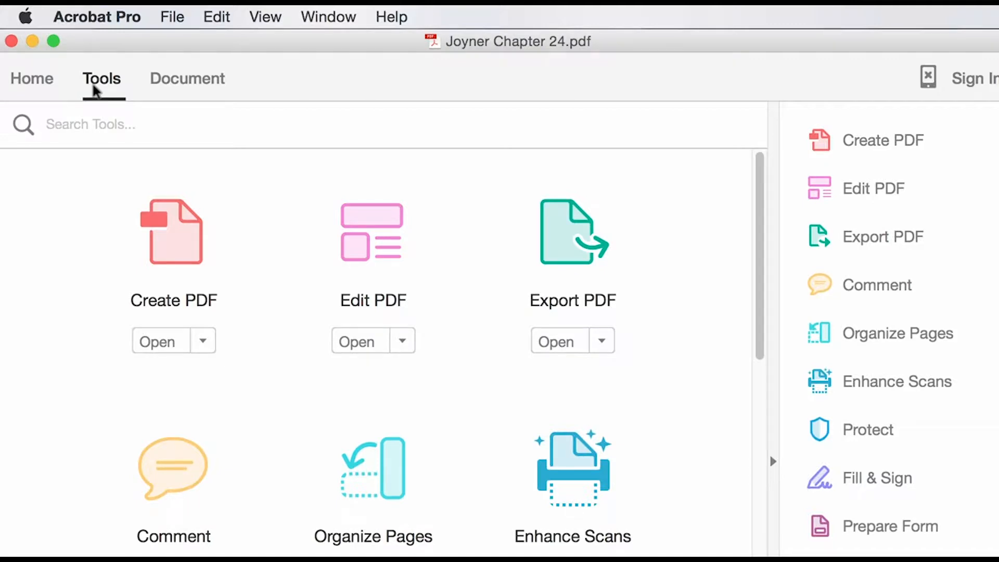
type("action ")
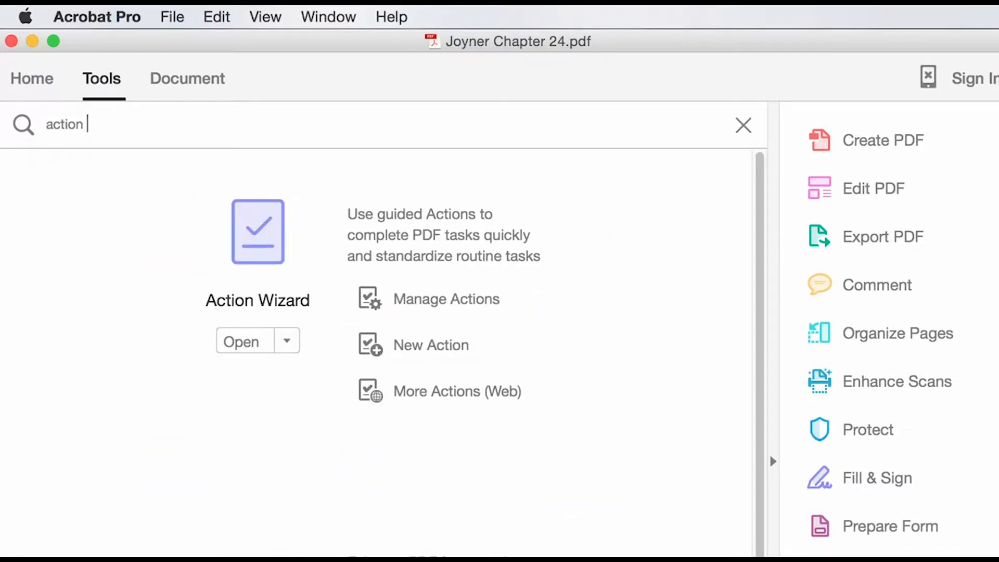
type("wizard")
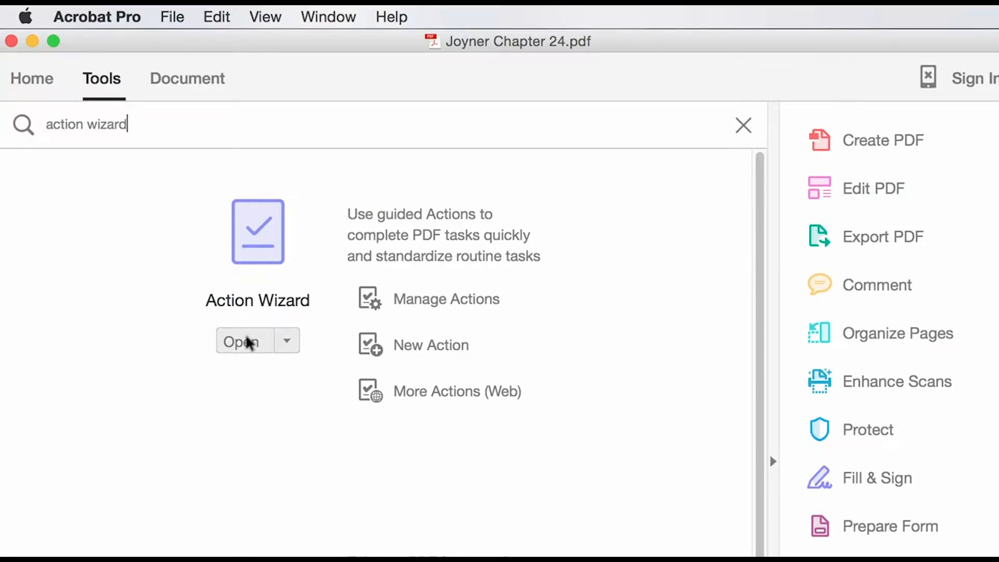
left_click(284, 342)
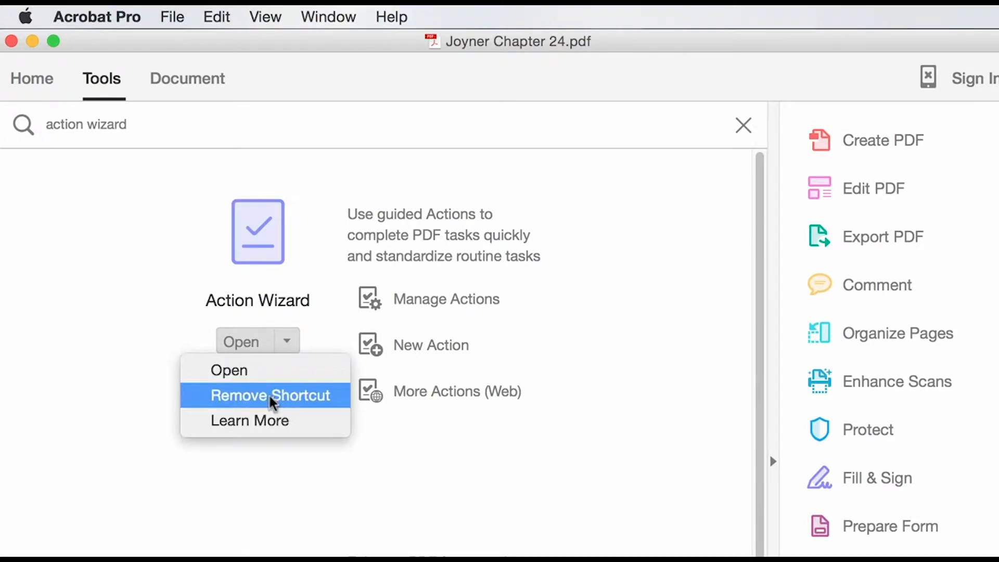
left_click(810, 406)
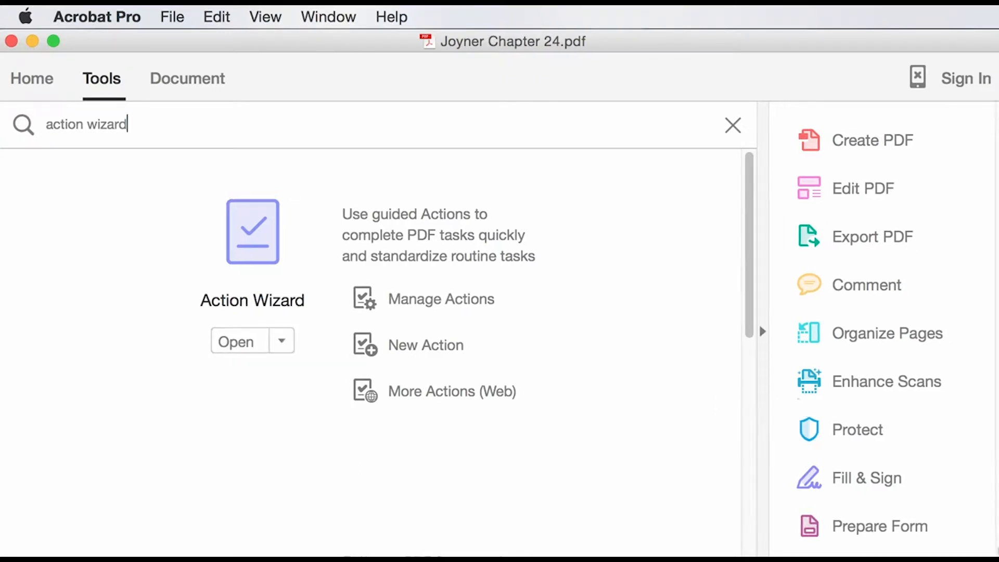
scroll(942, 384, "down", 3)
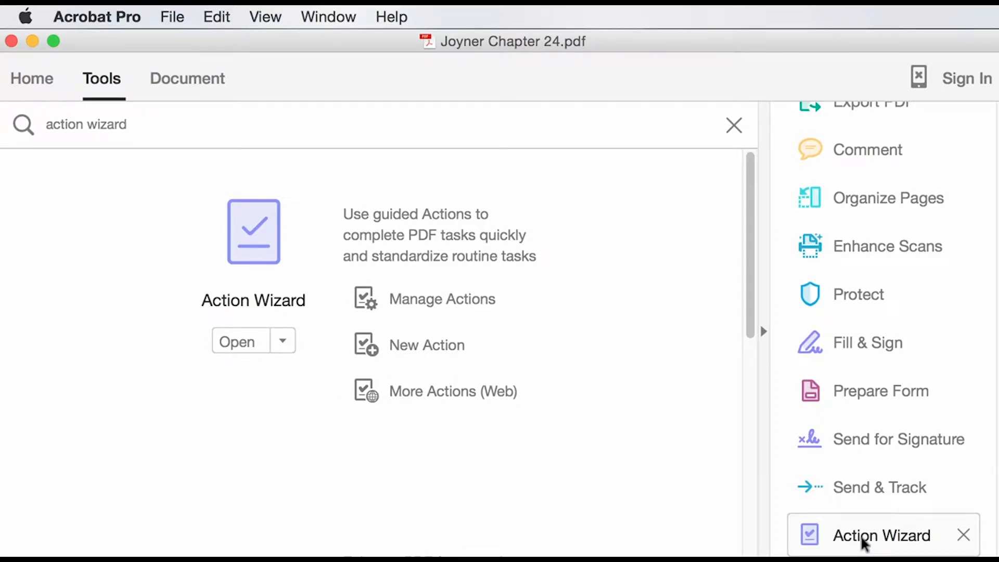
left_click(235, 342)
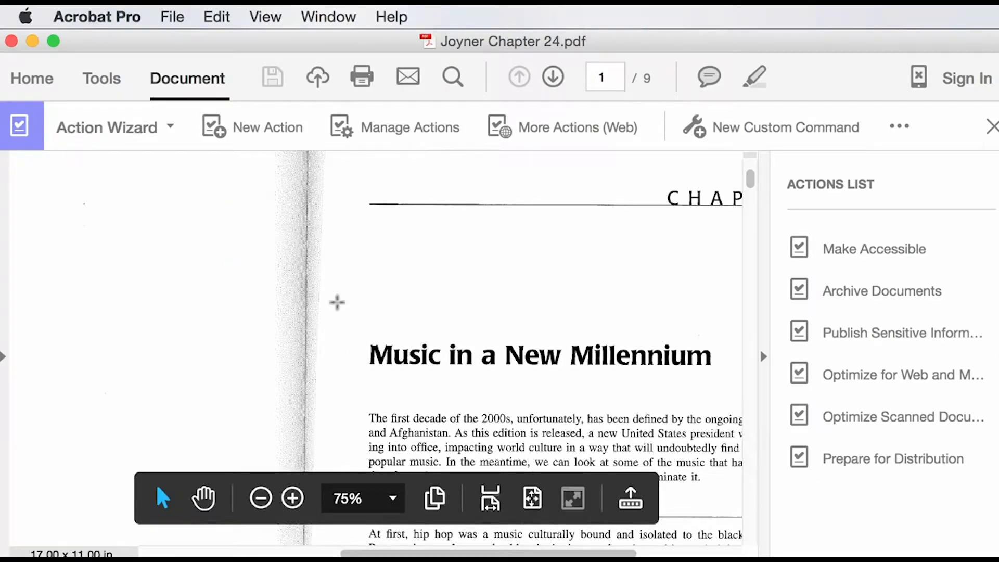
Start the Make Accessible action on Joyner Chapter 24.pdf and accept the document description with every field left as is
left_click(865, 251)
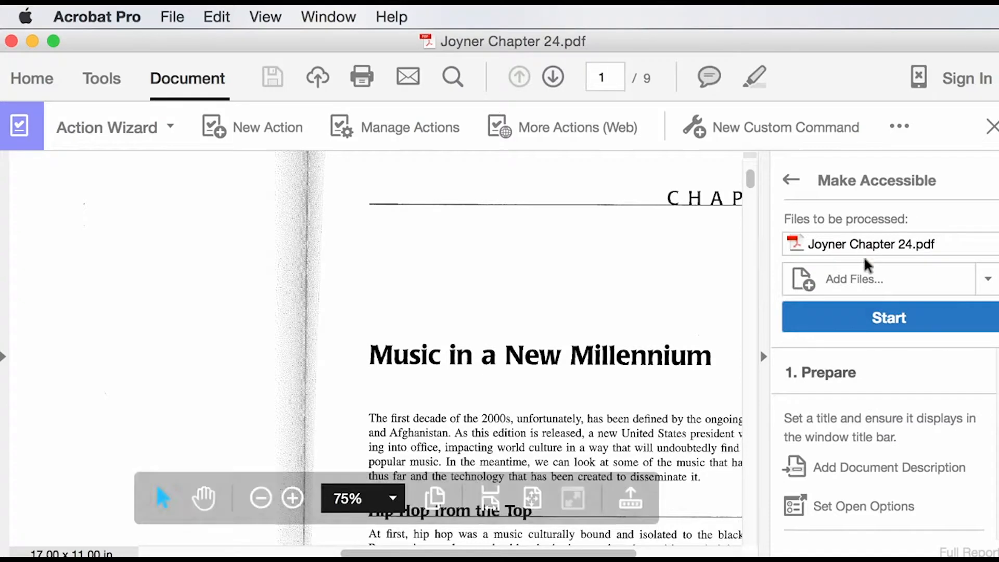
left_click(919, 331)
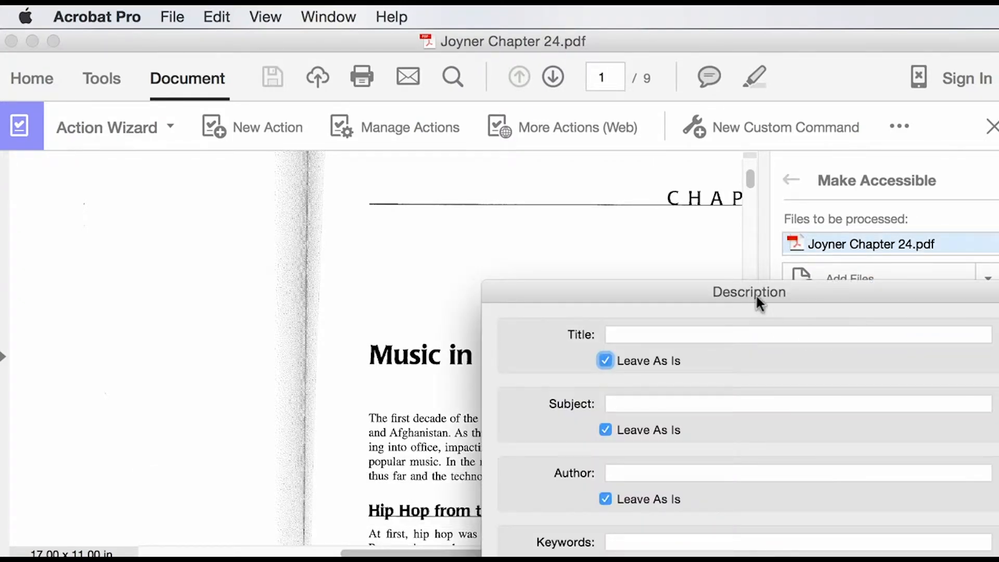
left_click_drag(756, 295, 633, 209)
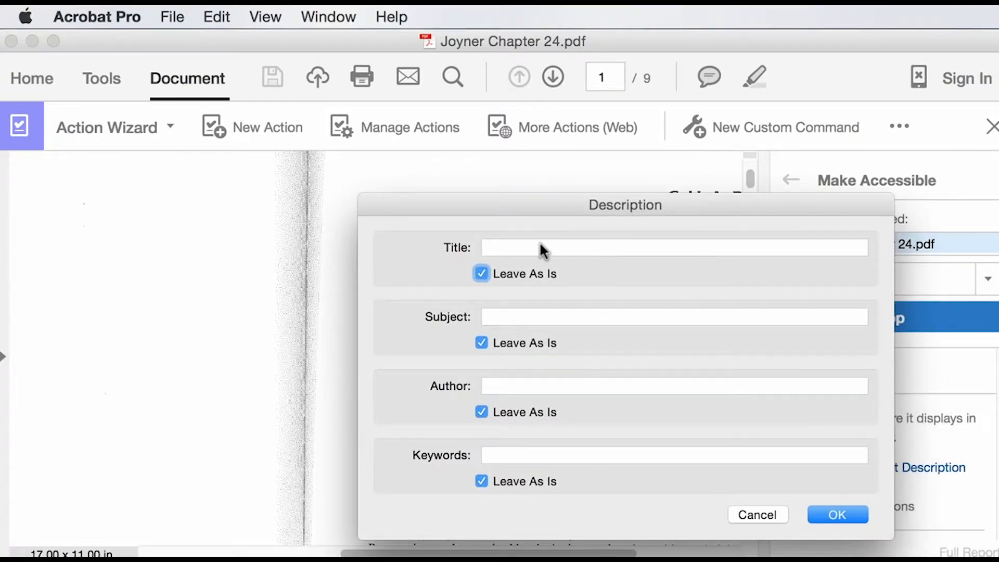
left_click(483, 276)
left_click(510, 244)
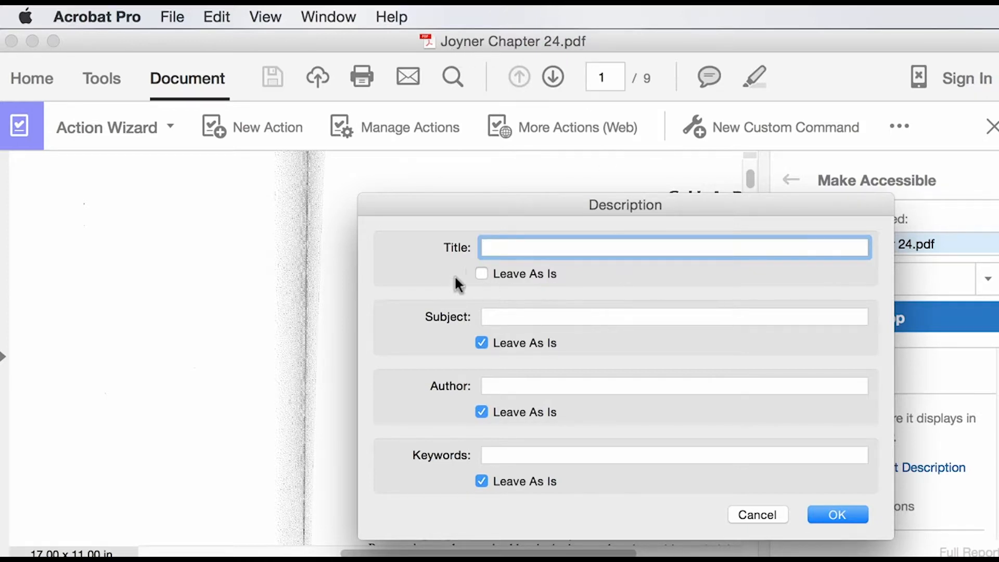
left_click(479, 275)
left_click(825, 510)
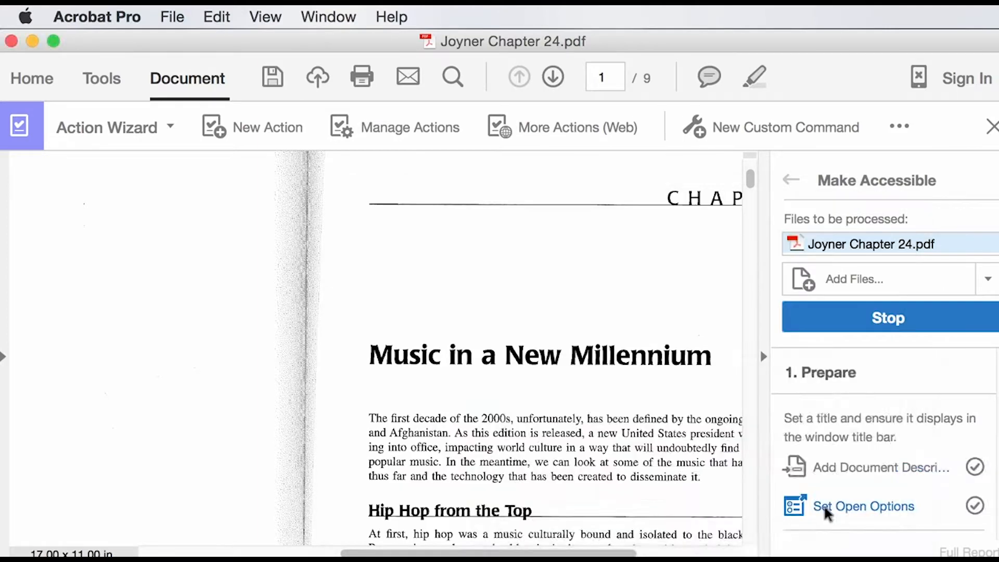
Run text recognition in English (US) with Searchable Image output, downsampled to 600 dpi
left_click(676, 482)
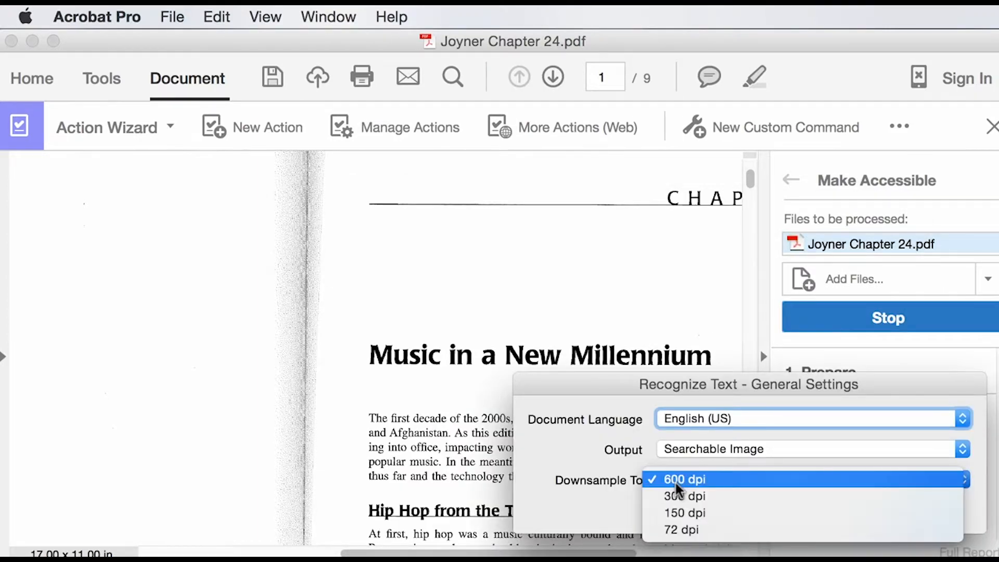
left_click(677, 483)
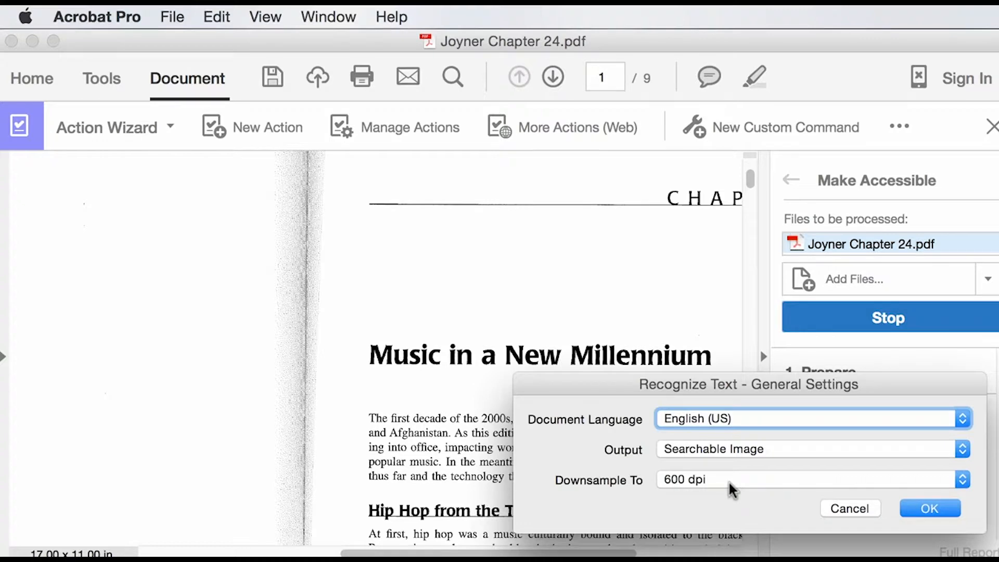
left_click(935, 508)
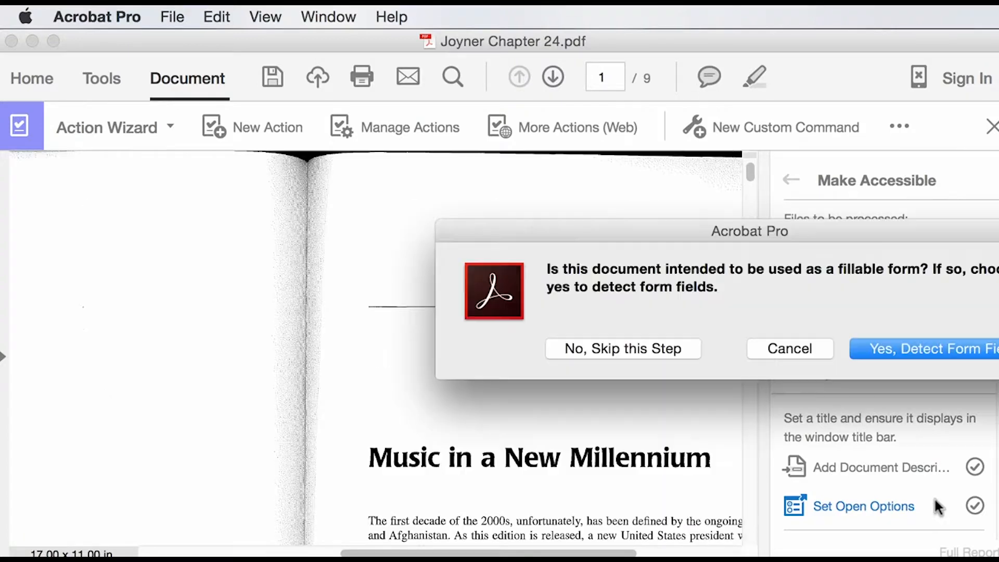
Skip form field detection and set the document's reading language to English
left_click_drag(910, 243, 792, 245)
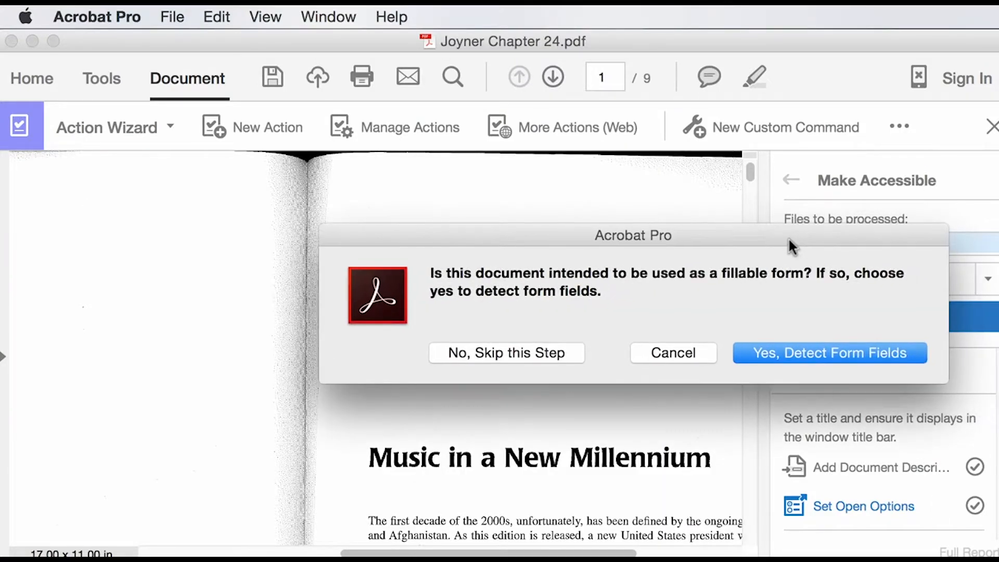
left_click(492, 345)
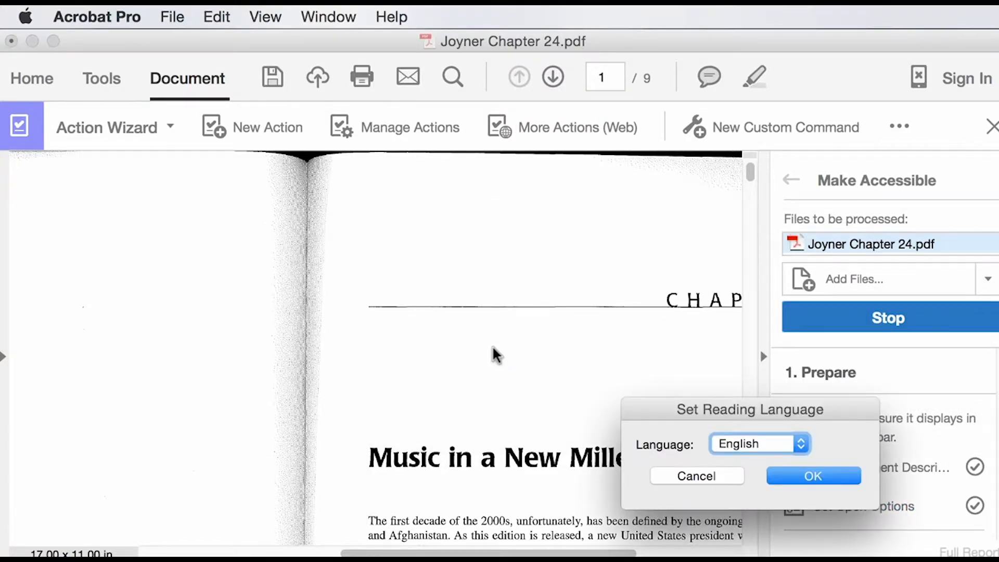
left_click(812, 478)
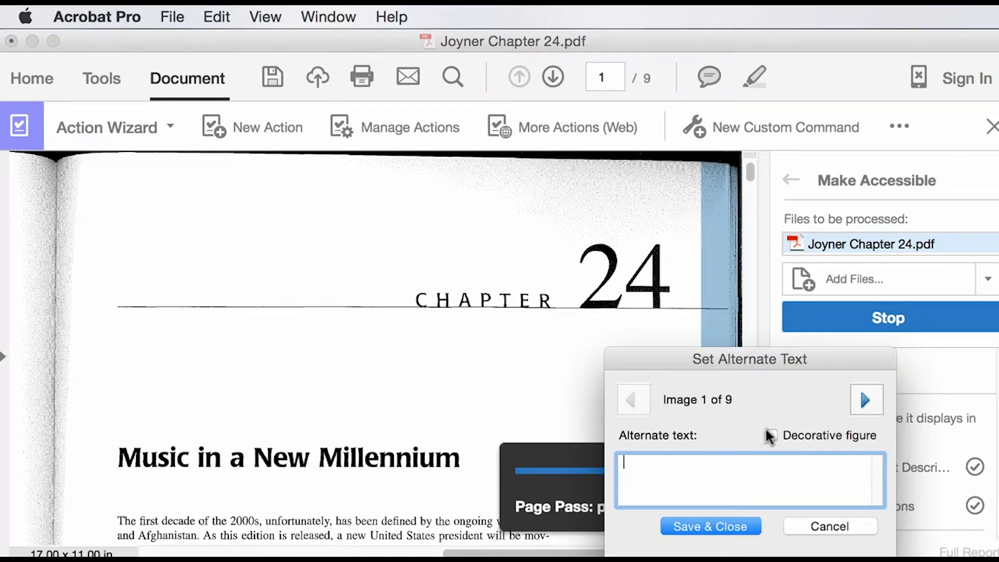
Review the images that need alternate text, advancing from the first image to the second without entering descriptions
left_click_drag(697, 360, 354, 213)
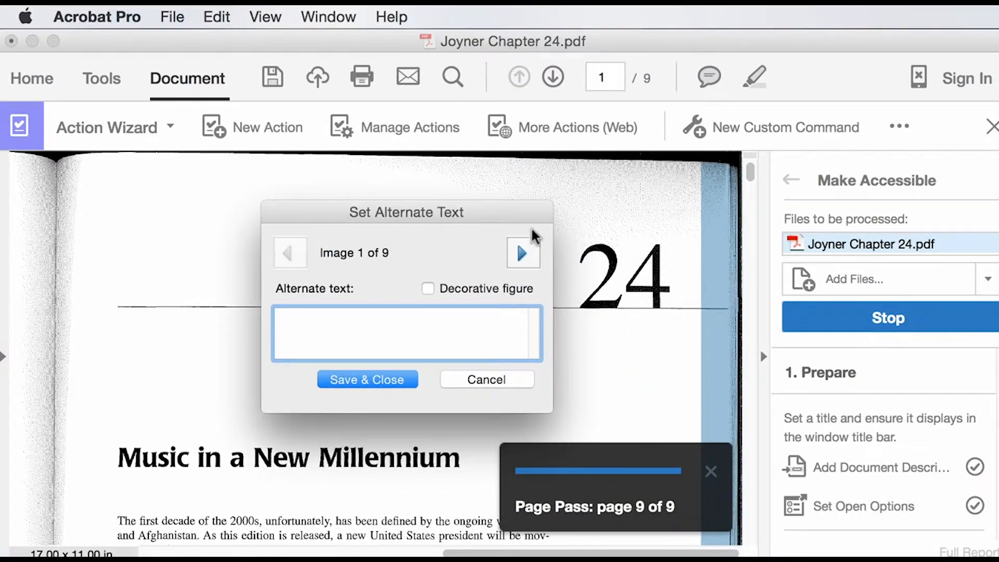
left_click(522, 254)
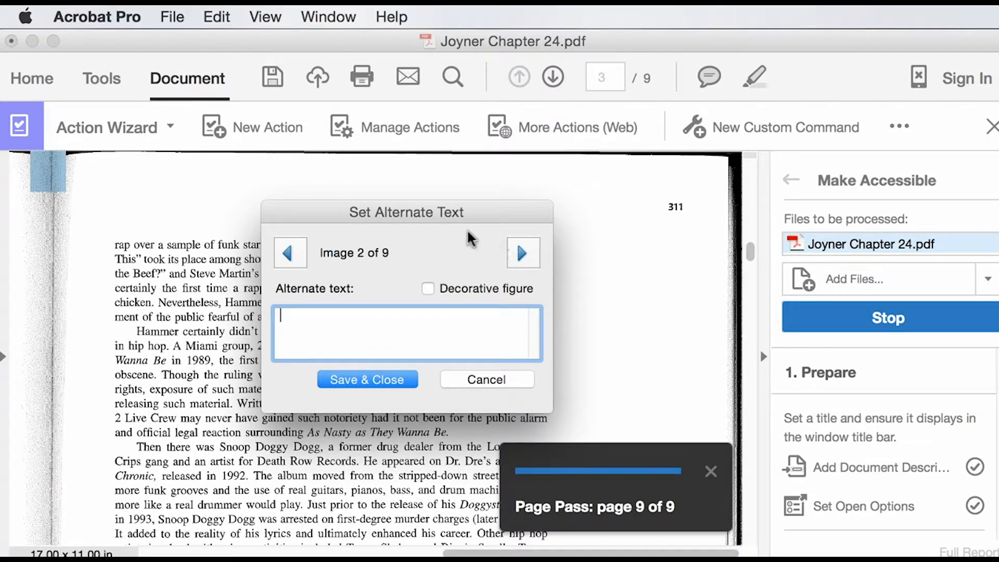
left_click_drag(451, 216, 742, 81)
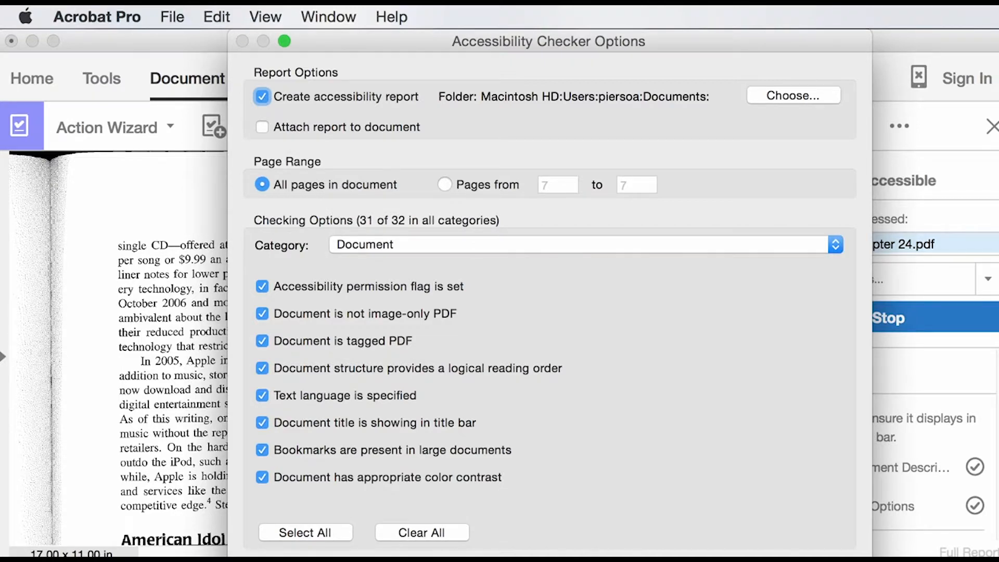
Run the accessibility check on all pages in the document with an accessibility report created
left_click_drag(641, 34, 608, 32)
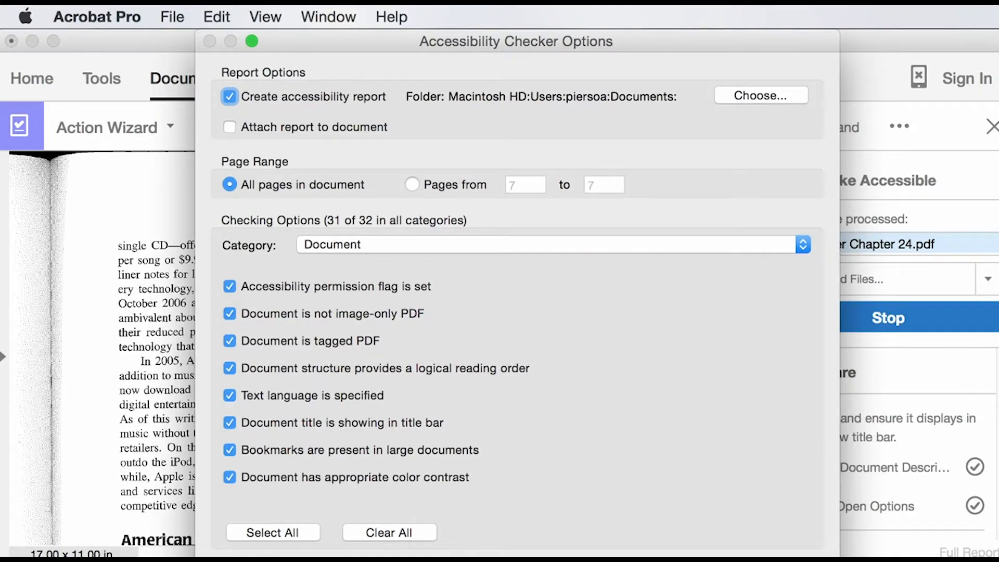
key("Return")
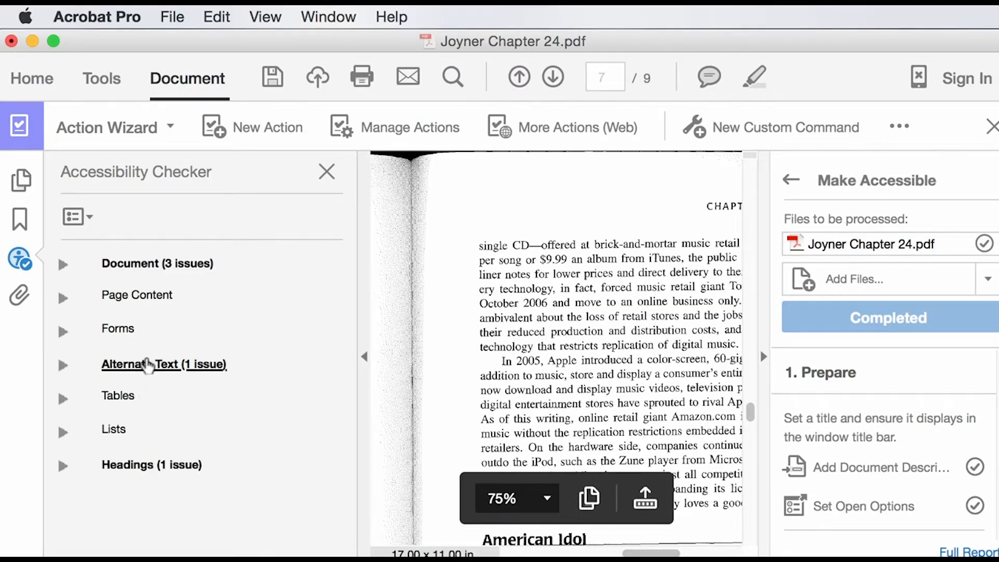
Examine the Document category of the accessibility check results, including the Logical Reading Order item
left_click(131, 269)
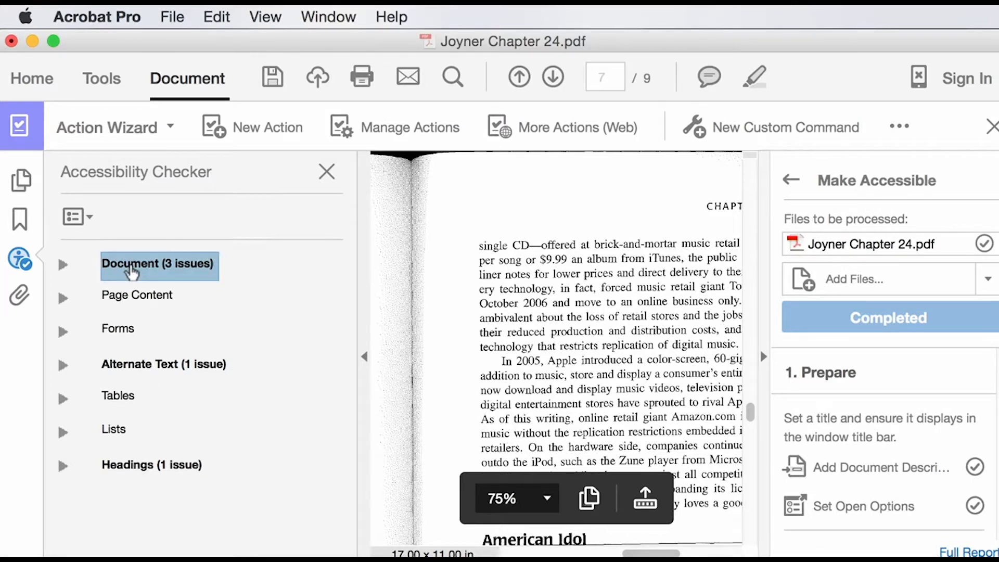
left_click(63, 266)
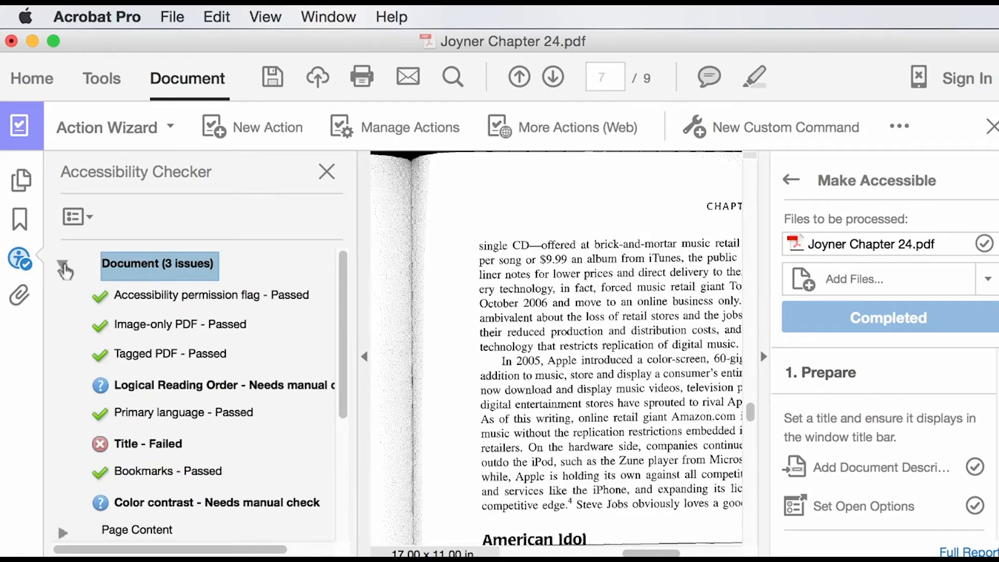
scroll(160, 251, "down", 5)
scroll(156, 330, "up", 3)
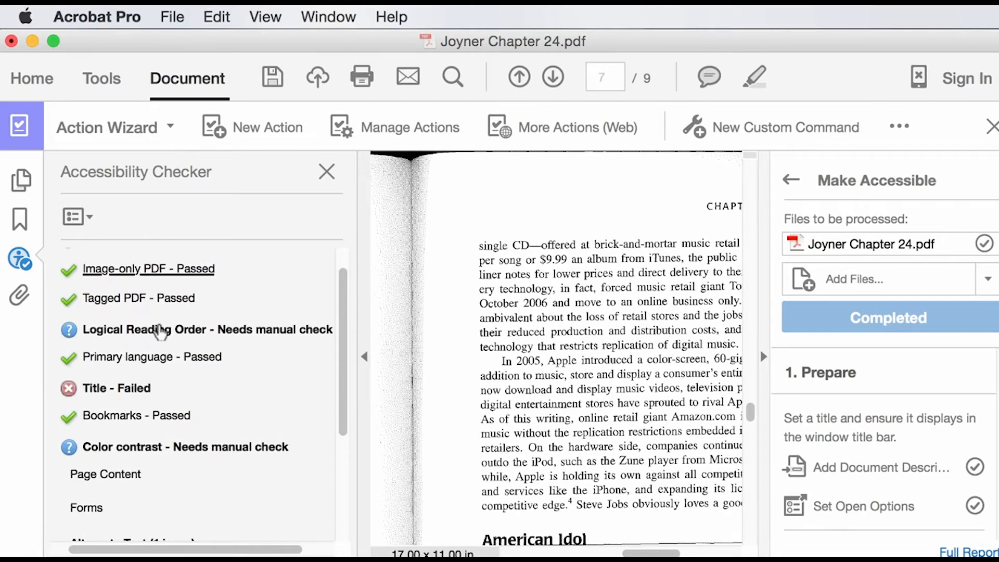
left_click(160, 331)
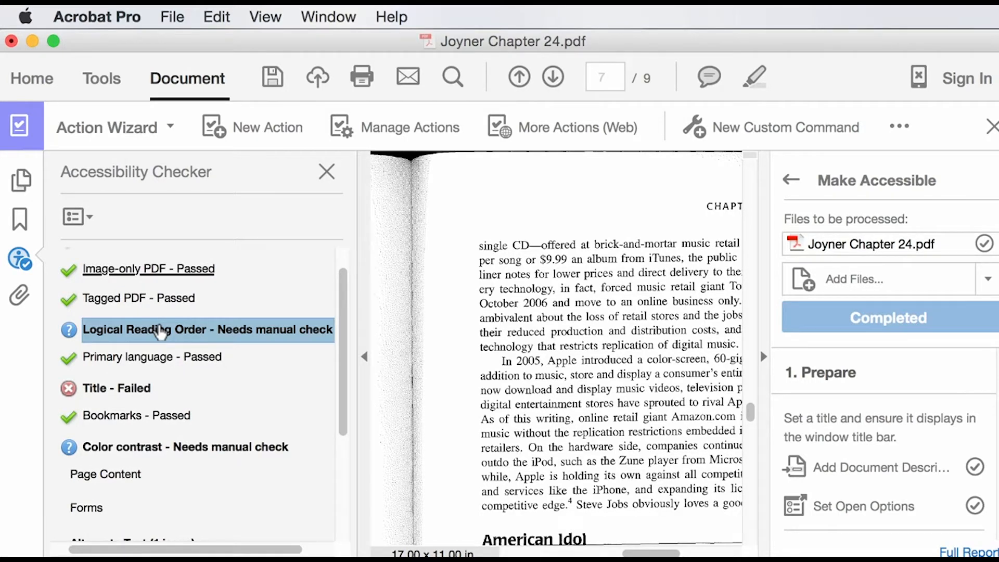
left_click(417, 333)
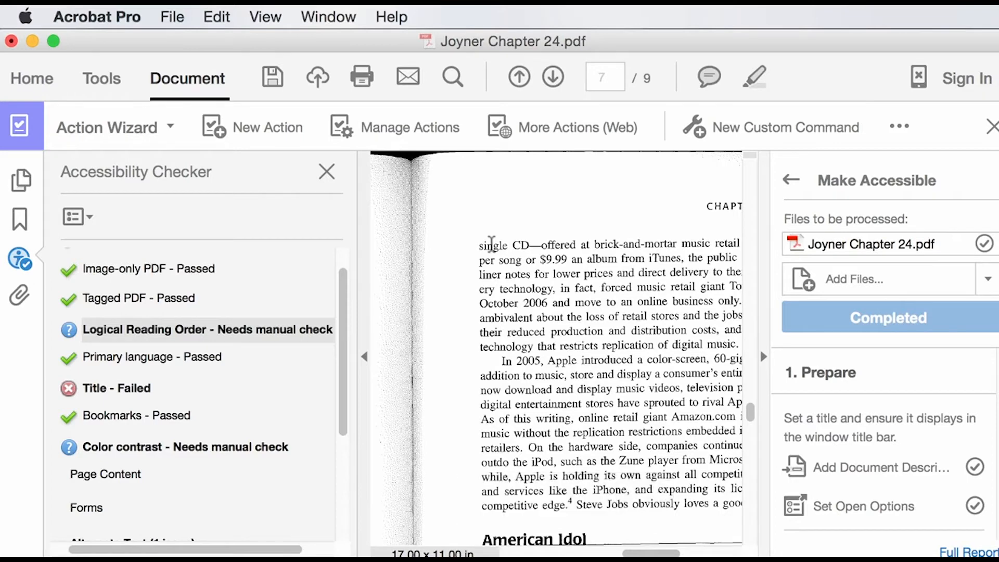
Hide the accessibility check results and select passages in the page's first paragraph to test the recognized text
left_click(20, 259)
left_click_drag(239, 246, 312, 275)
left_click_drag(362, 301, 434, 336)
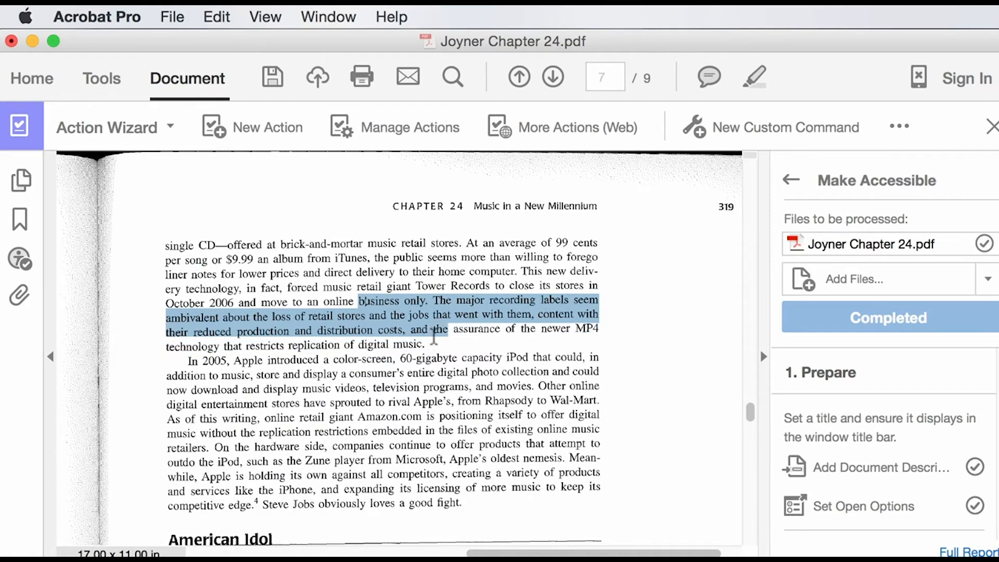